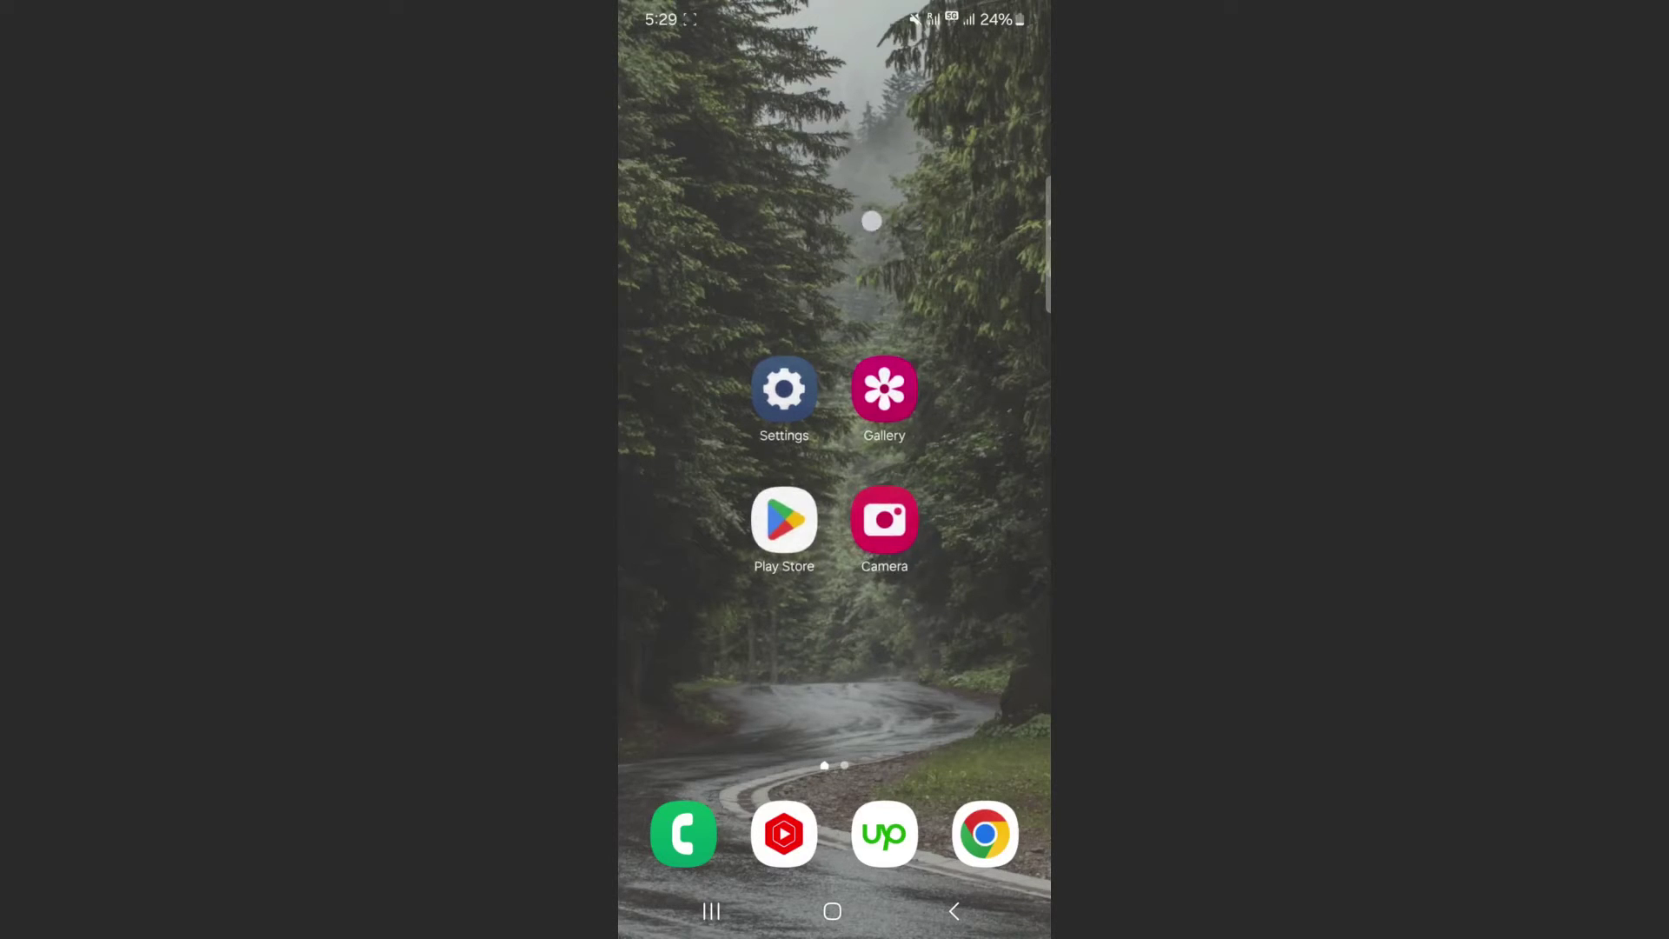
Long-press the home screen to enter edit mode and open the Widgets picker.
left_click(855, 227)
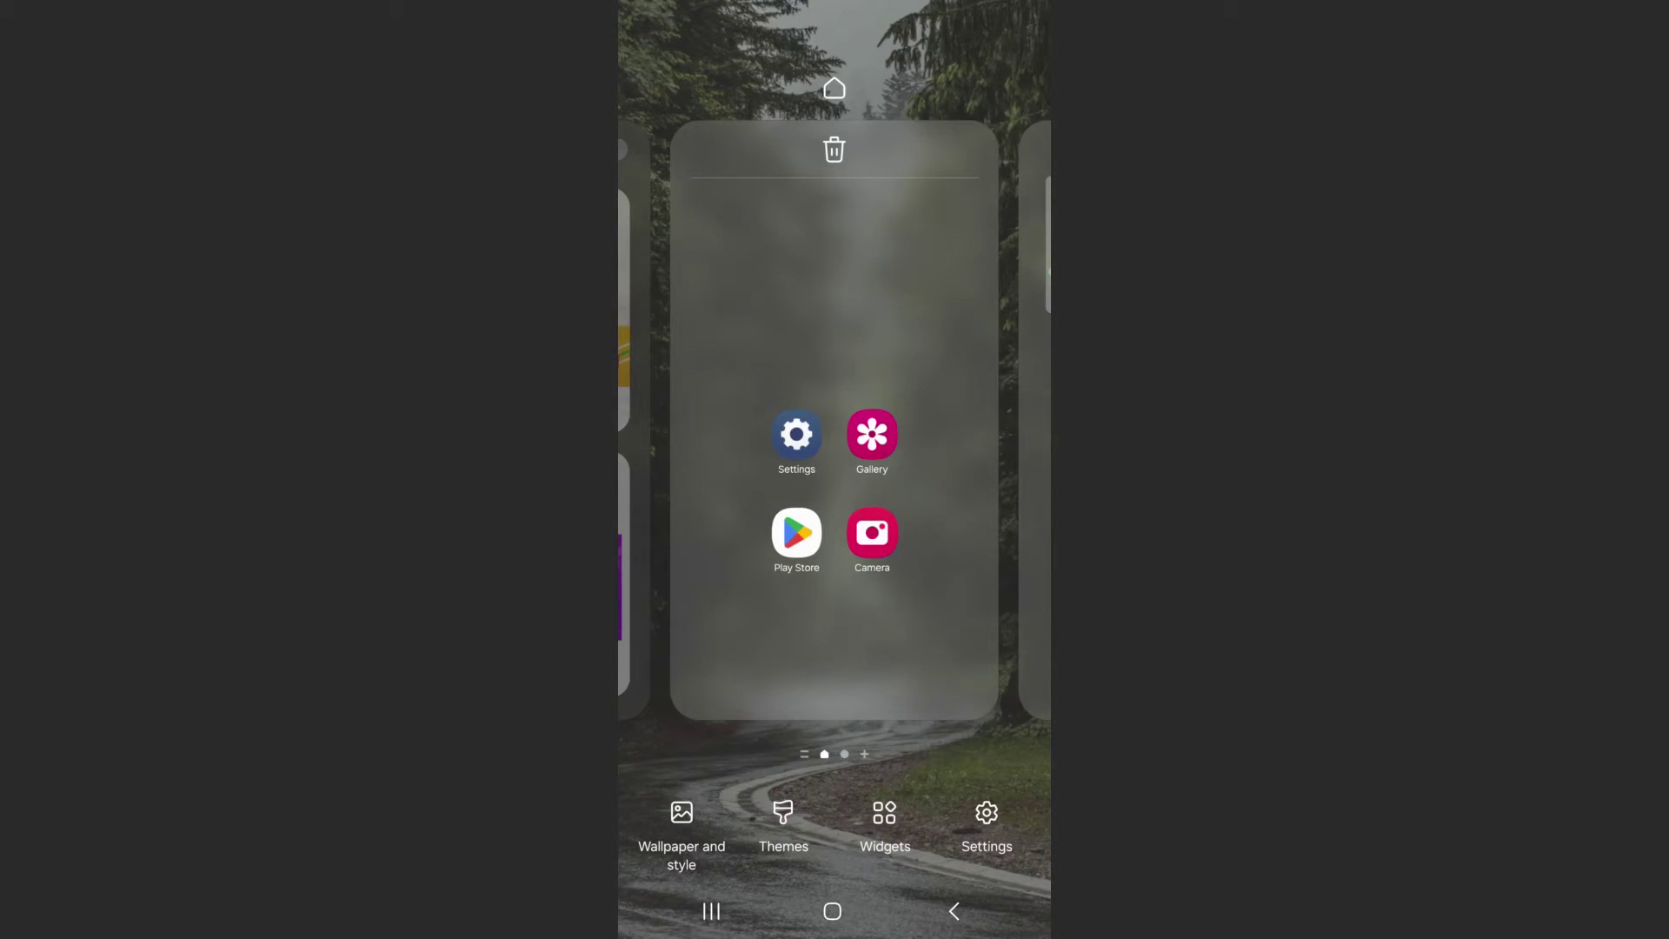
left_click(885, 828)
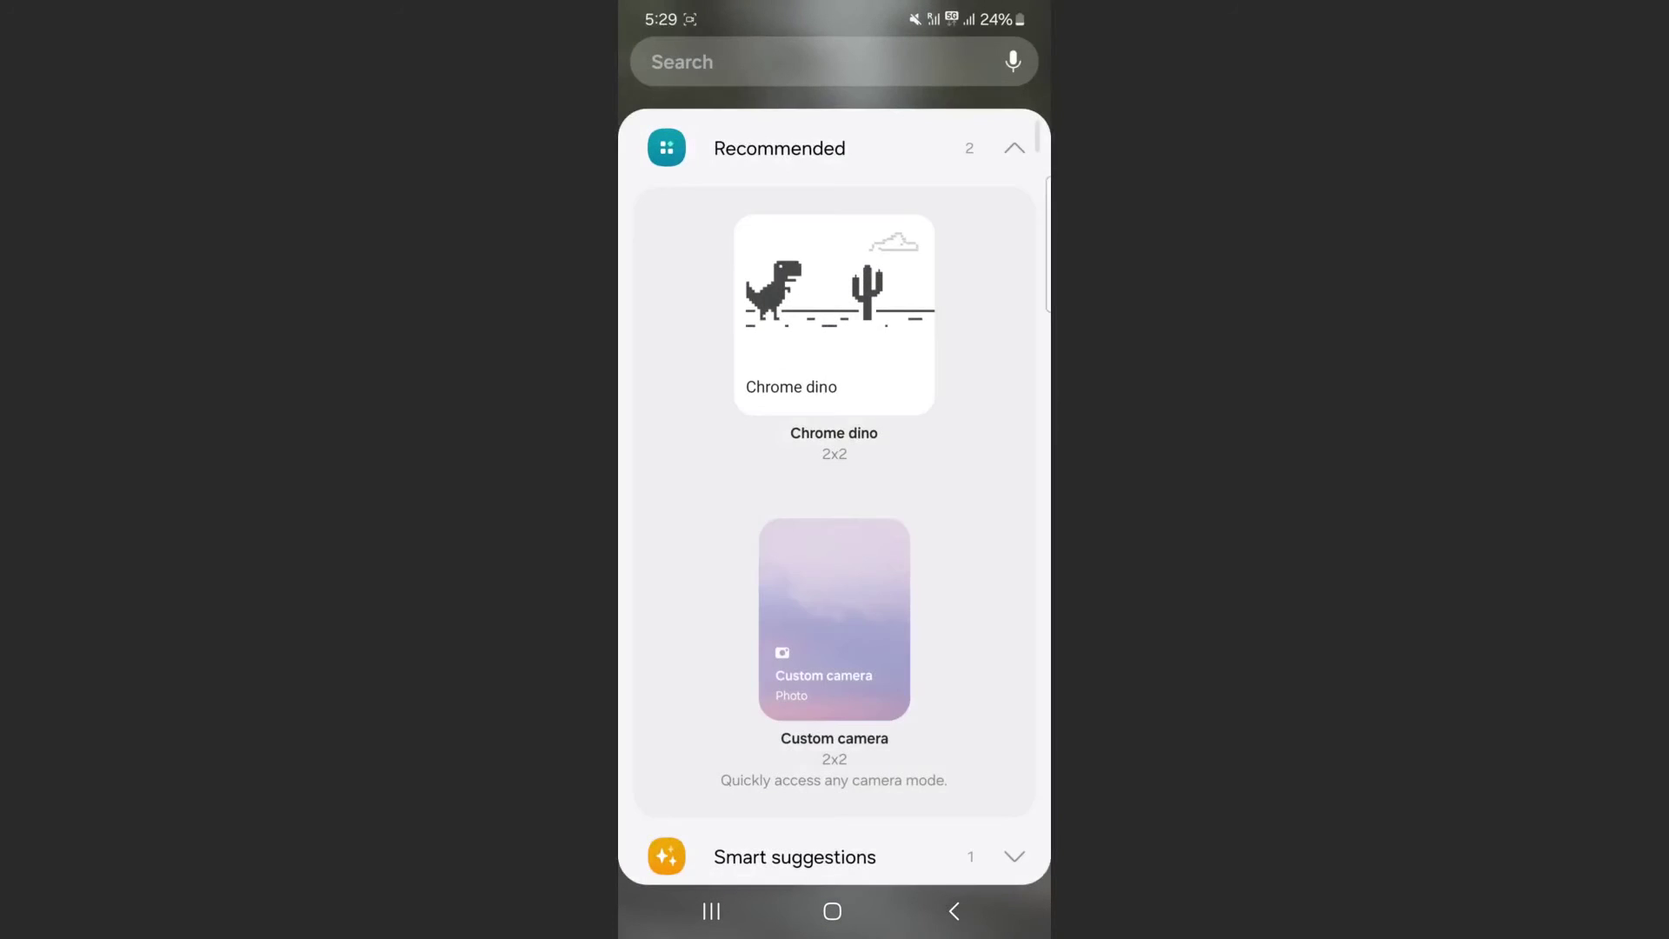
Expand the Investing entry in the widget list to reveal its 4x2 My Watchlist preview.
left_click(1016, 148)
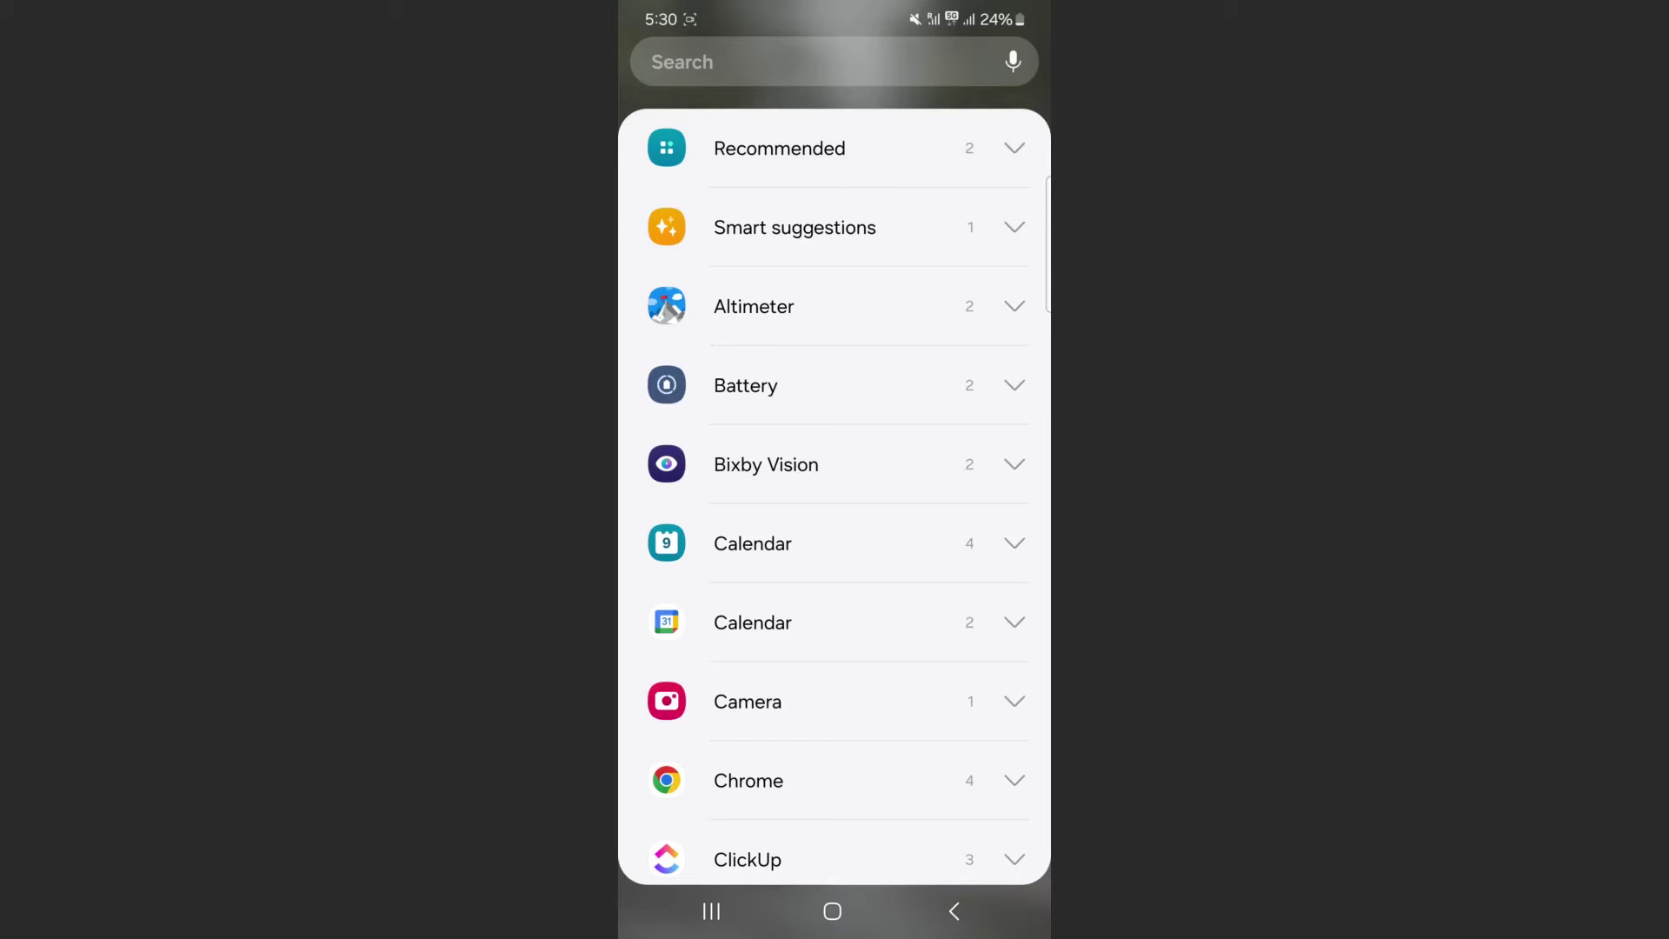
scroll(835, 521, "down", 10)
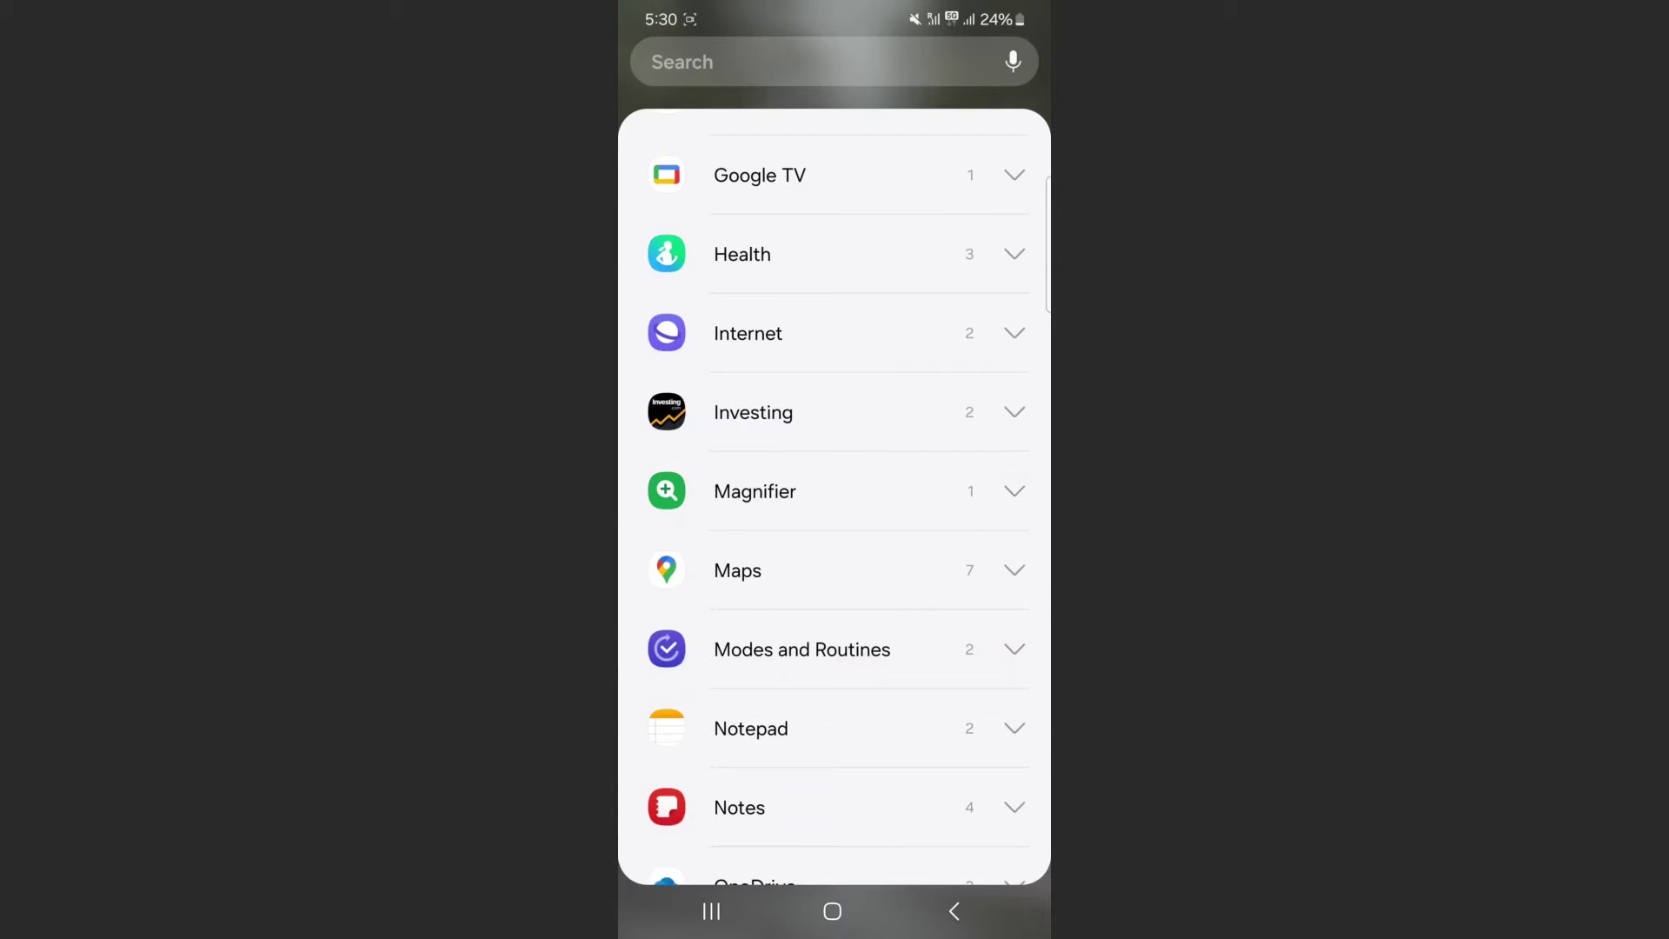
scroll(808, 496, "up", 1)
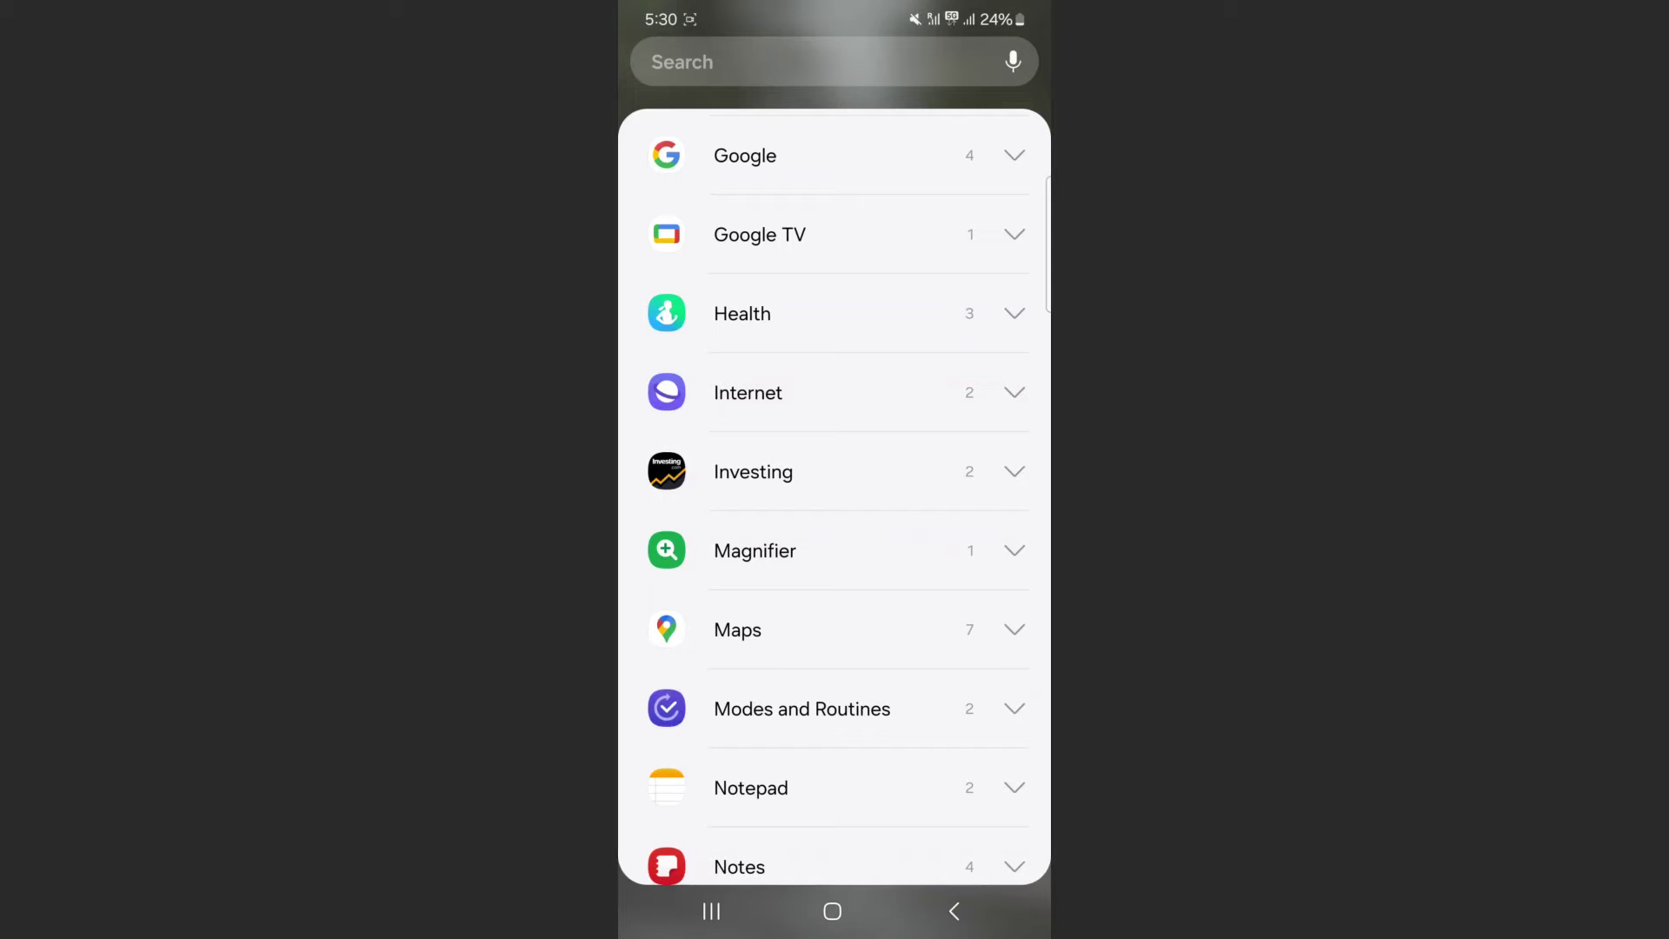
scroll(934, 626, "down", 5)
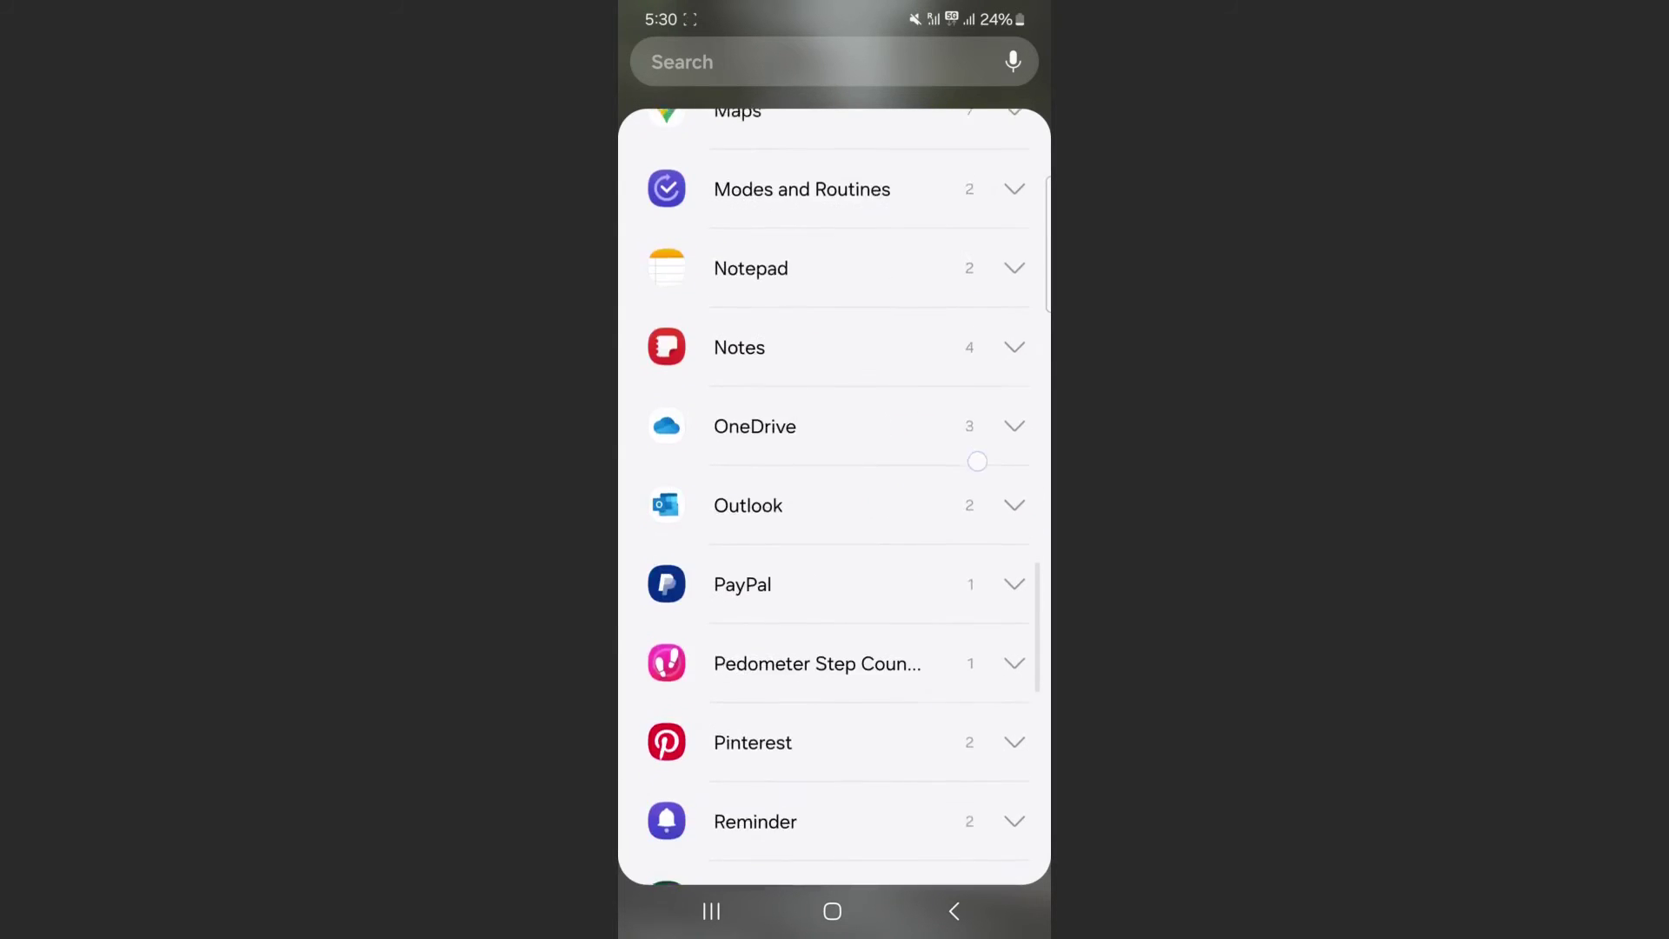
scroll(934, 653, "up", 3)
scroll(935, 662, "up", 3)
scroll(934, 626, "up", 1)
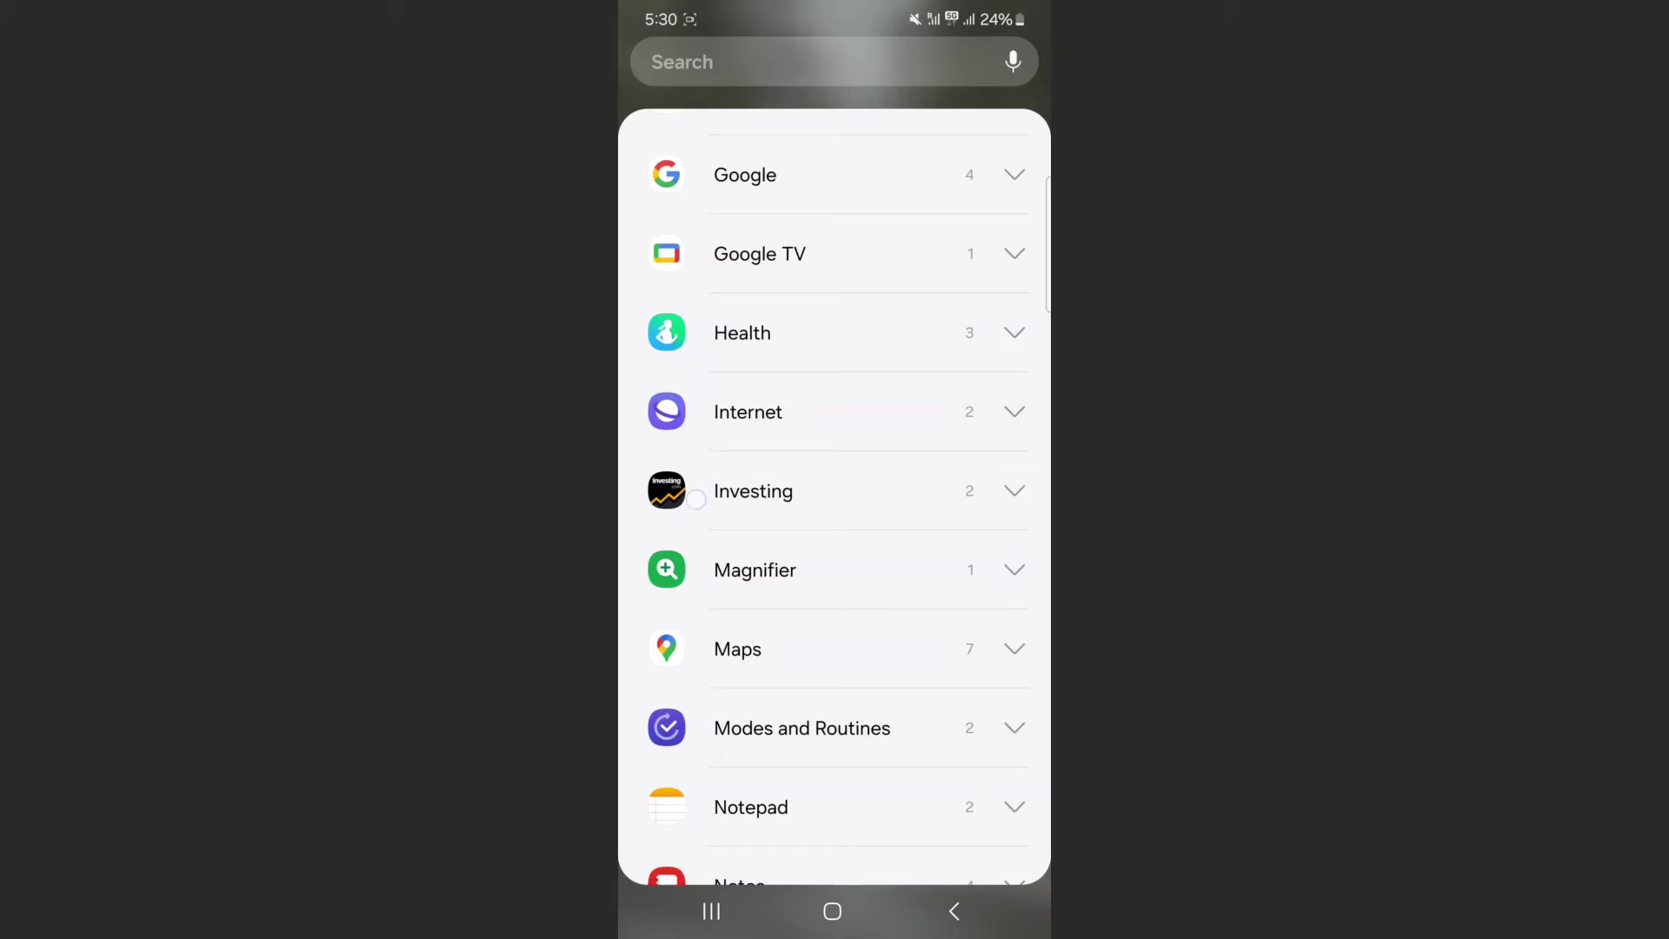
left_click(886, 499)
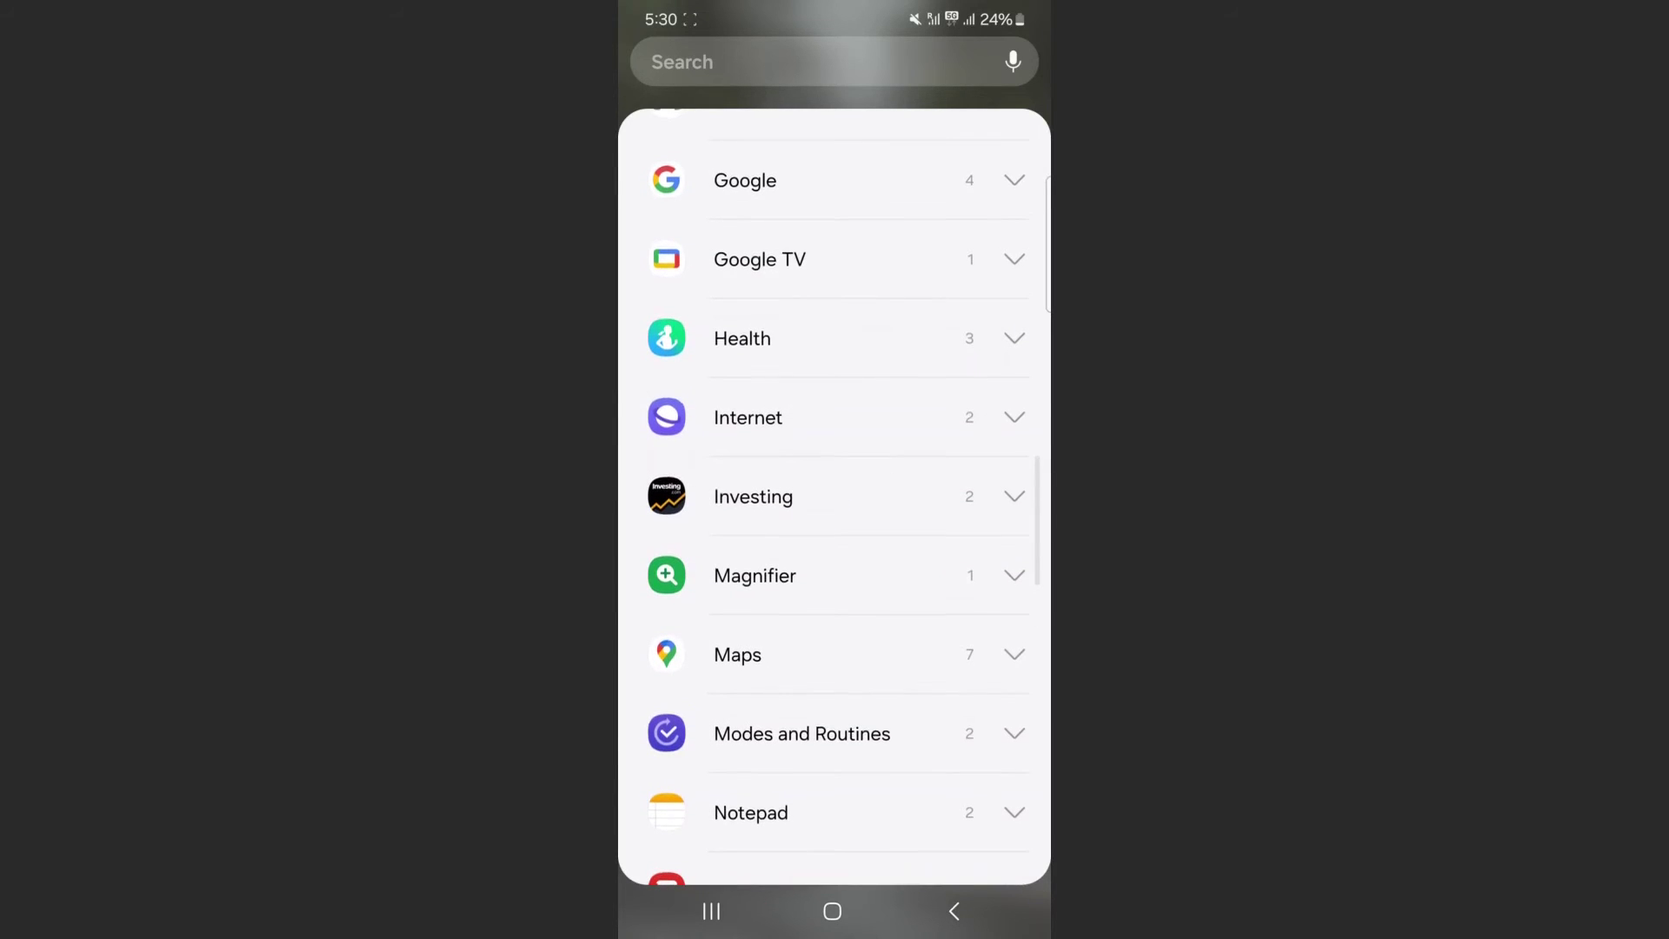
left_click(846, 520)
left_click_drag(846, 524, 845, 520)
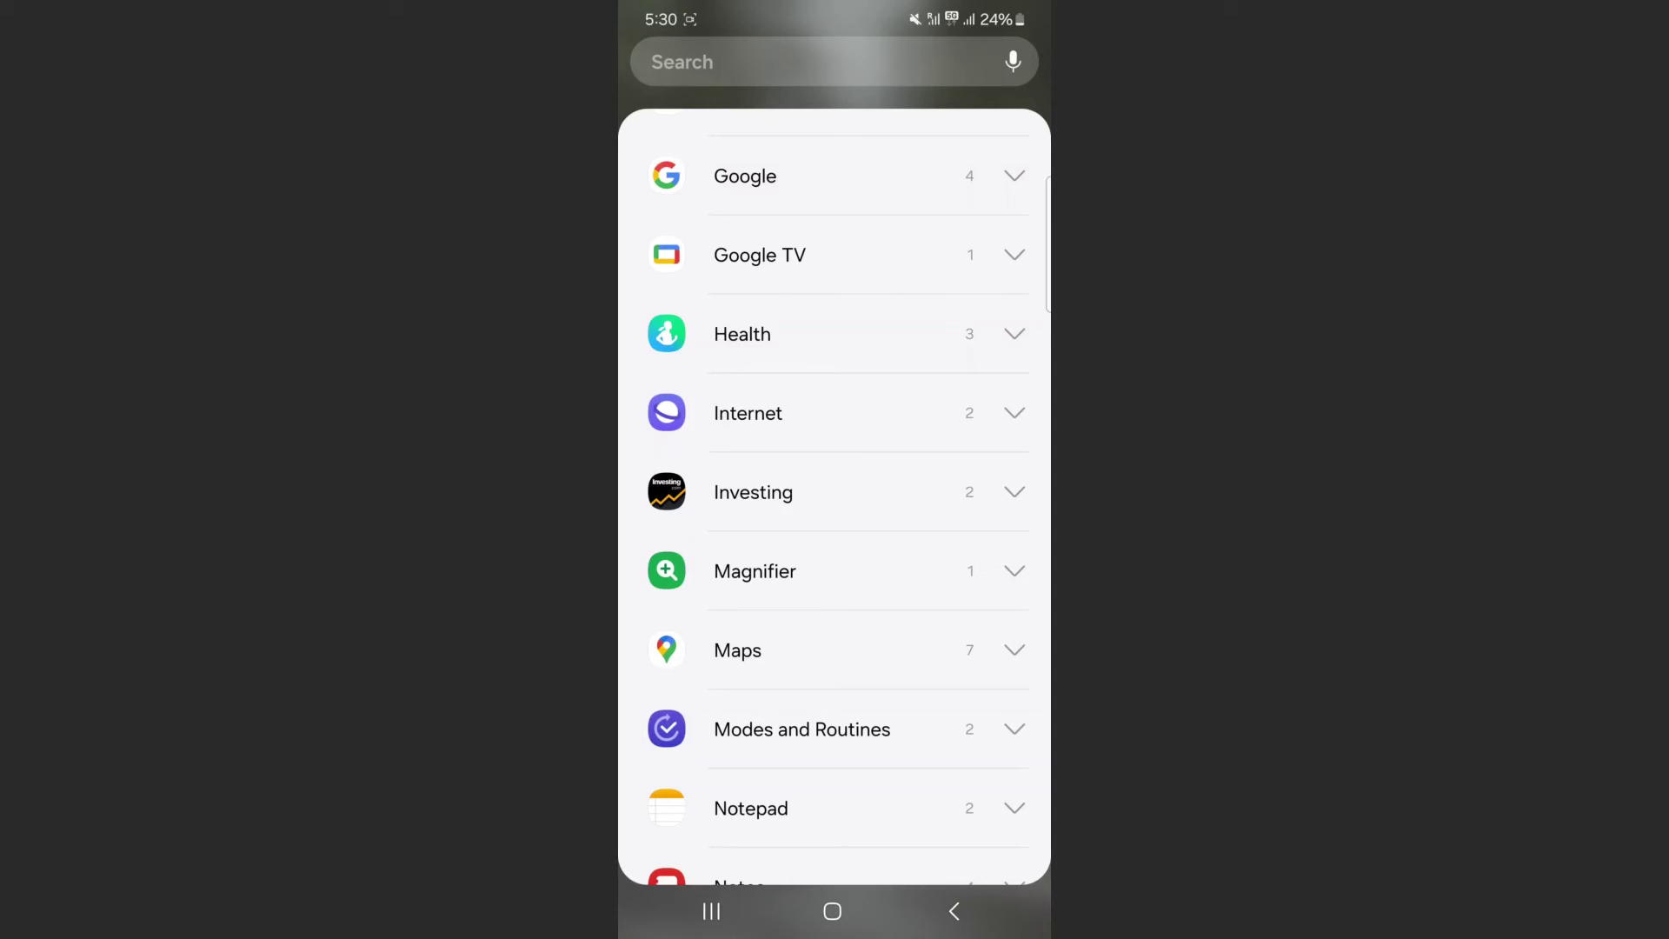
Expand Investing's widgets and select the 4x2 My Watchlist preview.
left_click(1014, 493)
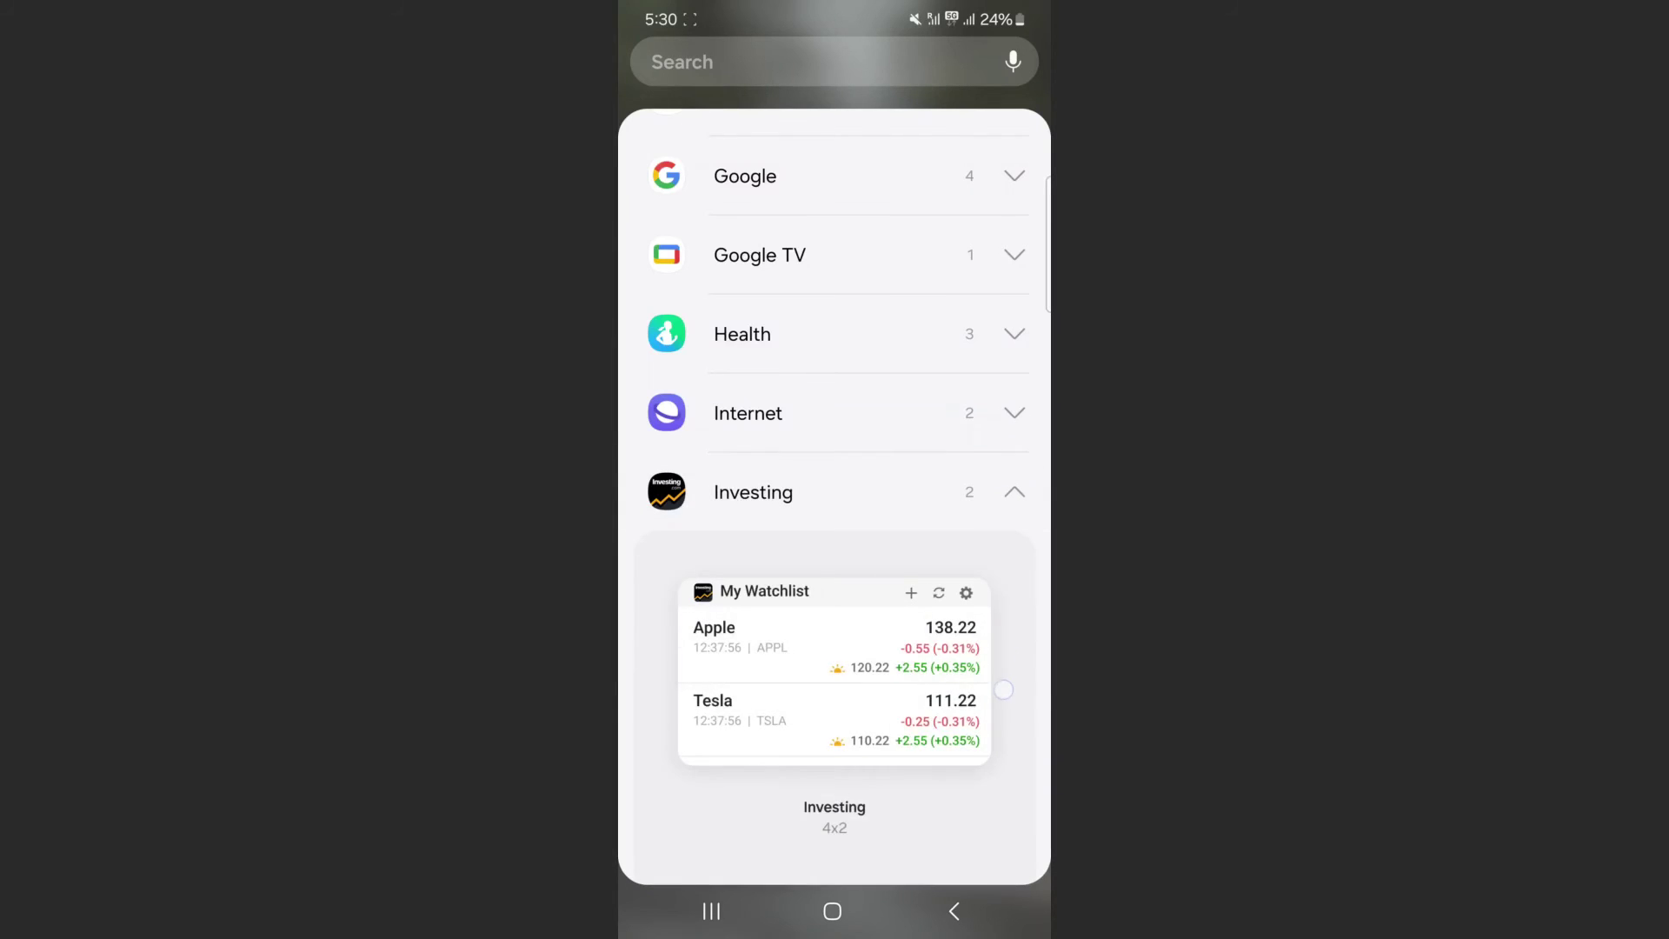
scroll(834, 588, "down", 3)
scroll(834, 588, "down", 2)
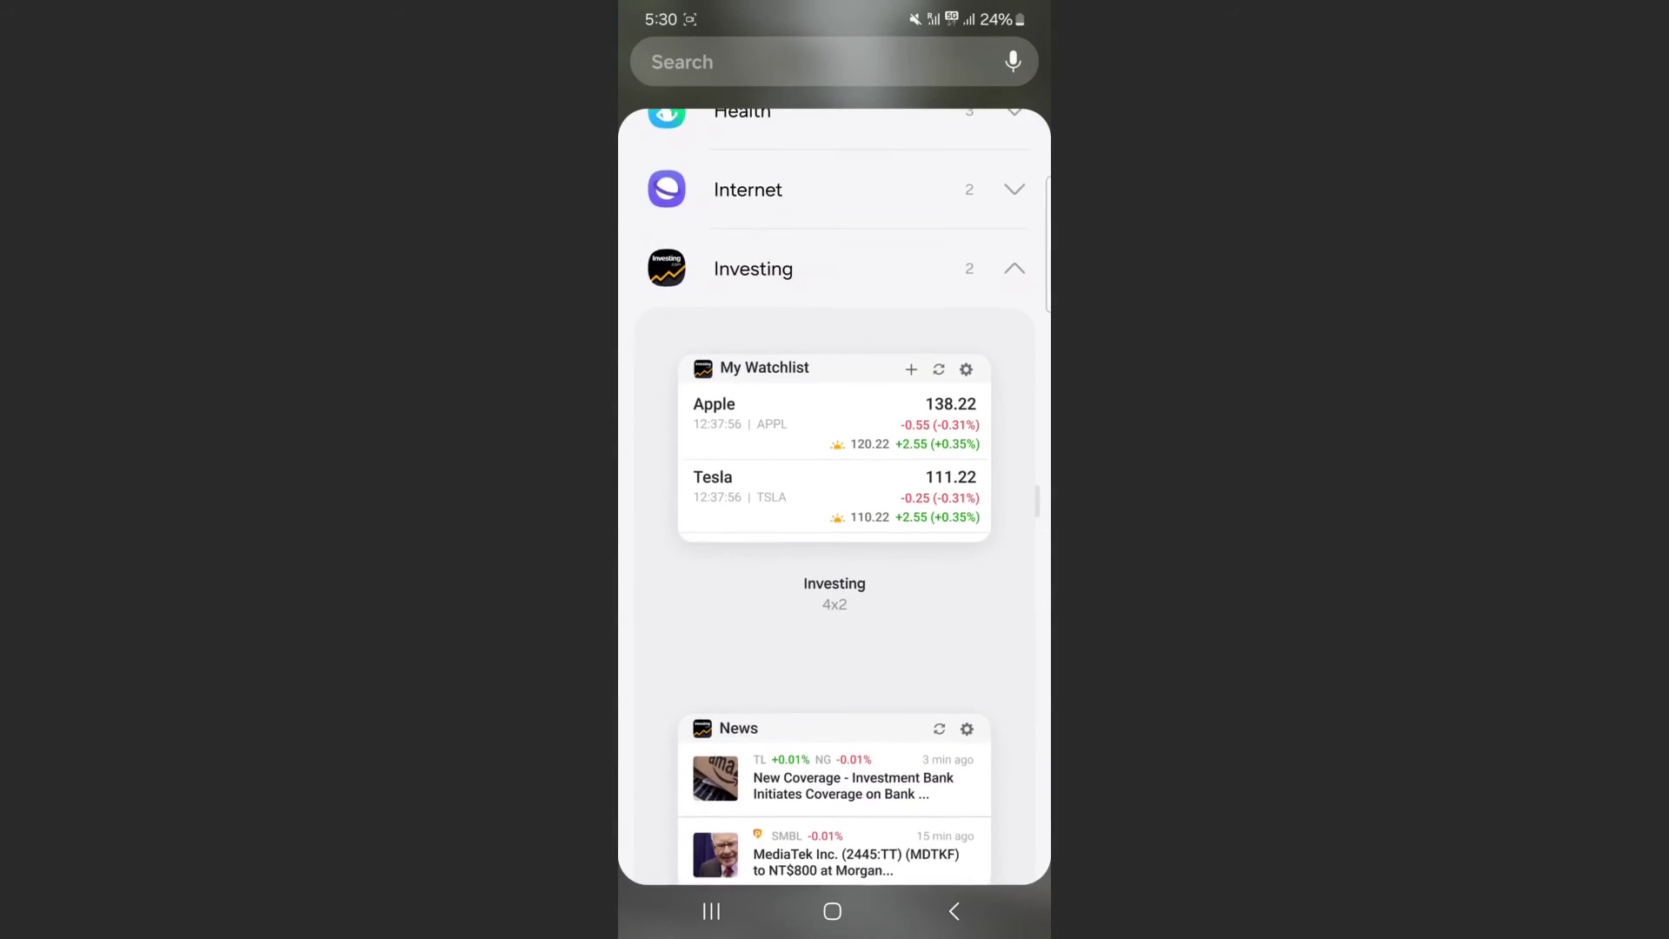
scroll(834, 523, "down", 2)
scroll(835, 521, "down", 2)
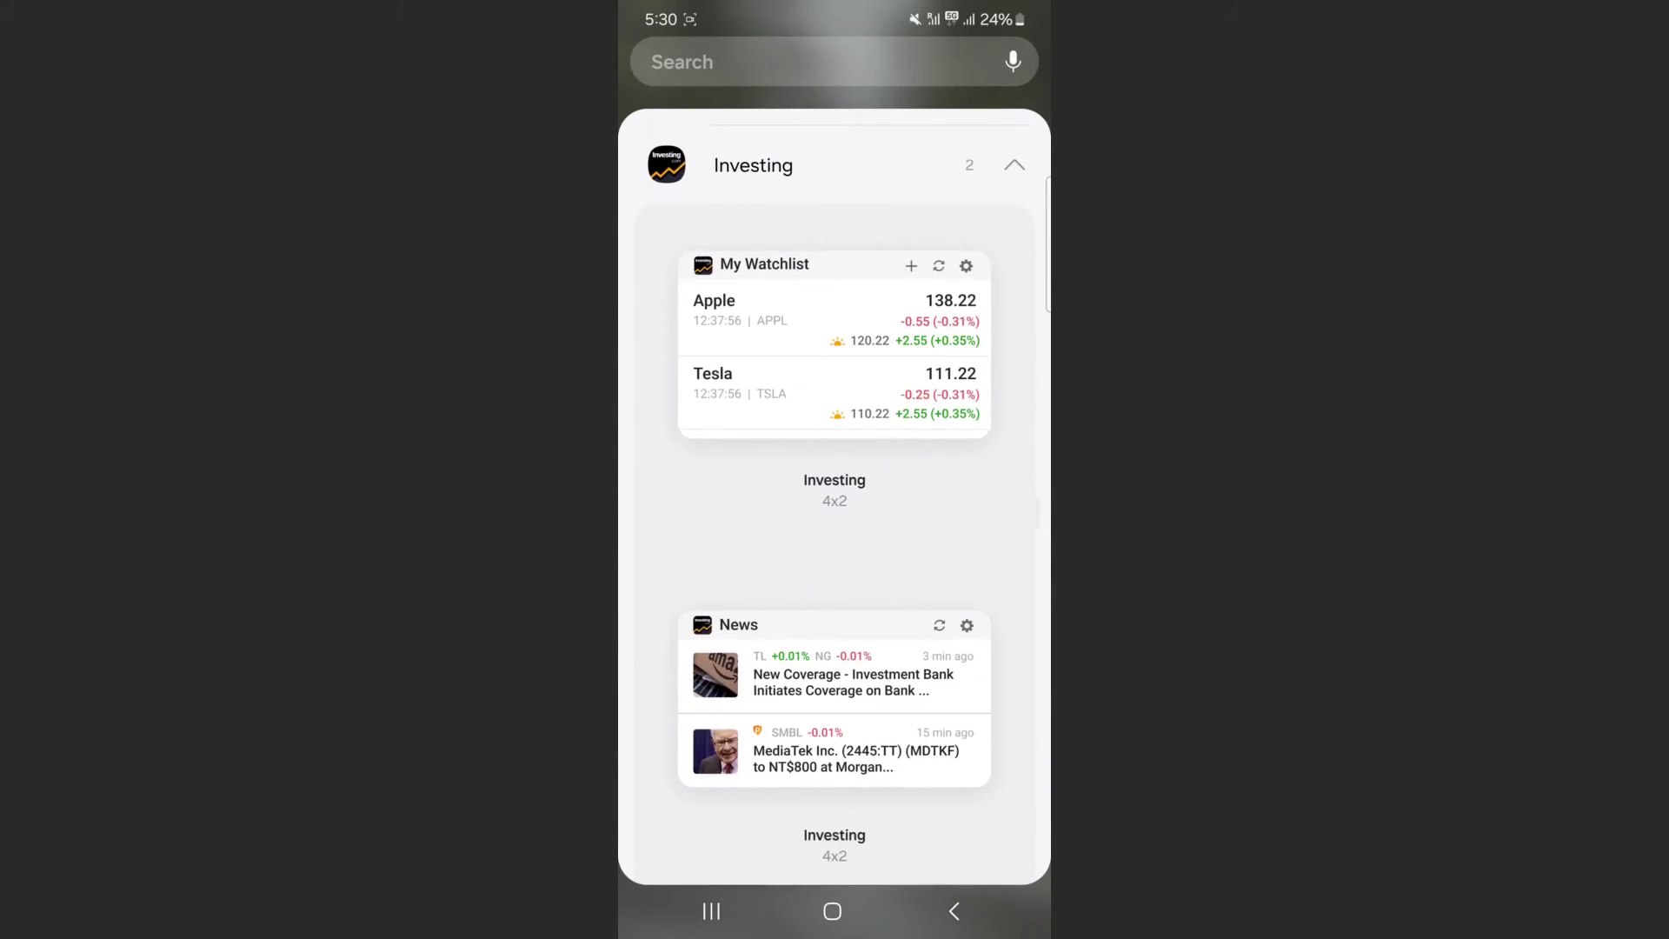
scroll(836, 523, "up", 1)
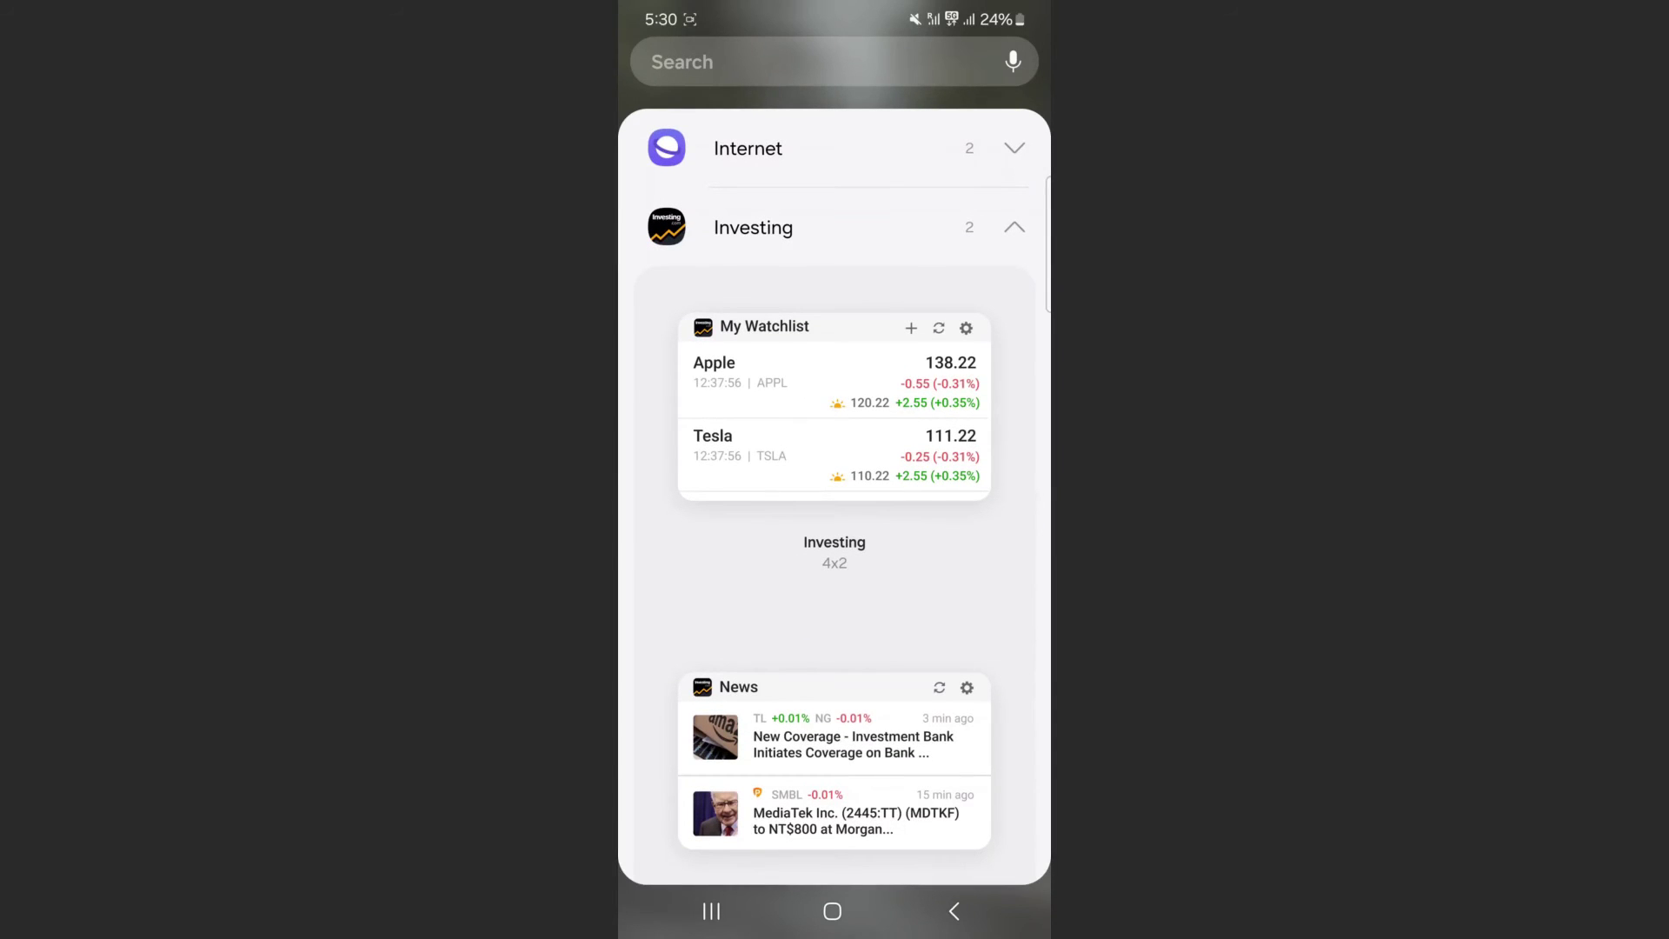
scroll(835, 521, "down", 3)
scroll(834, 522, "down", 2)
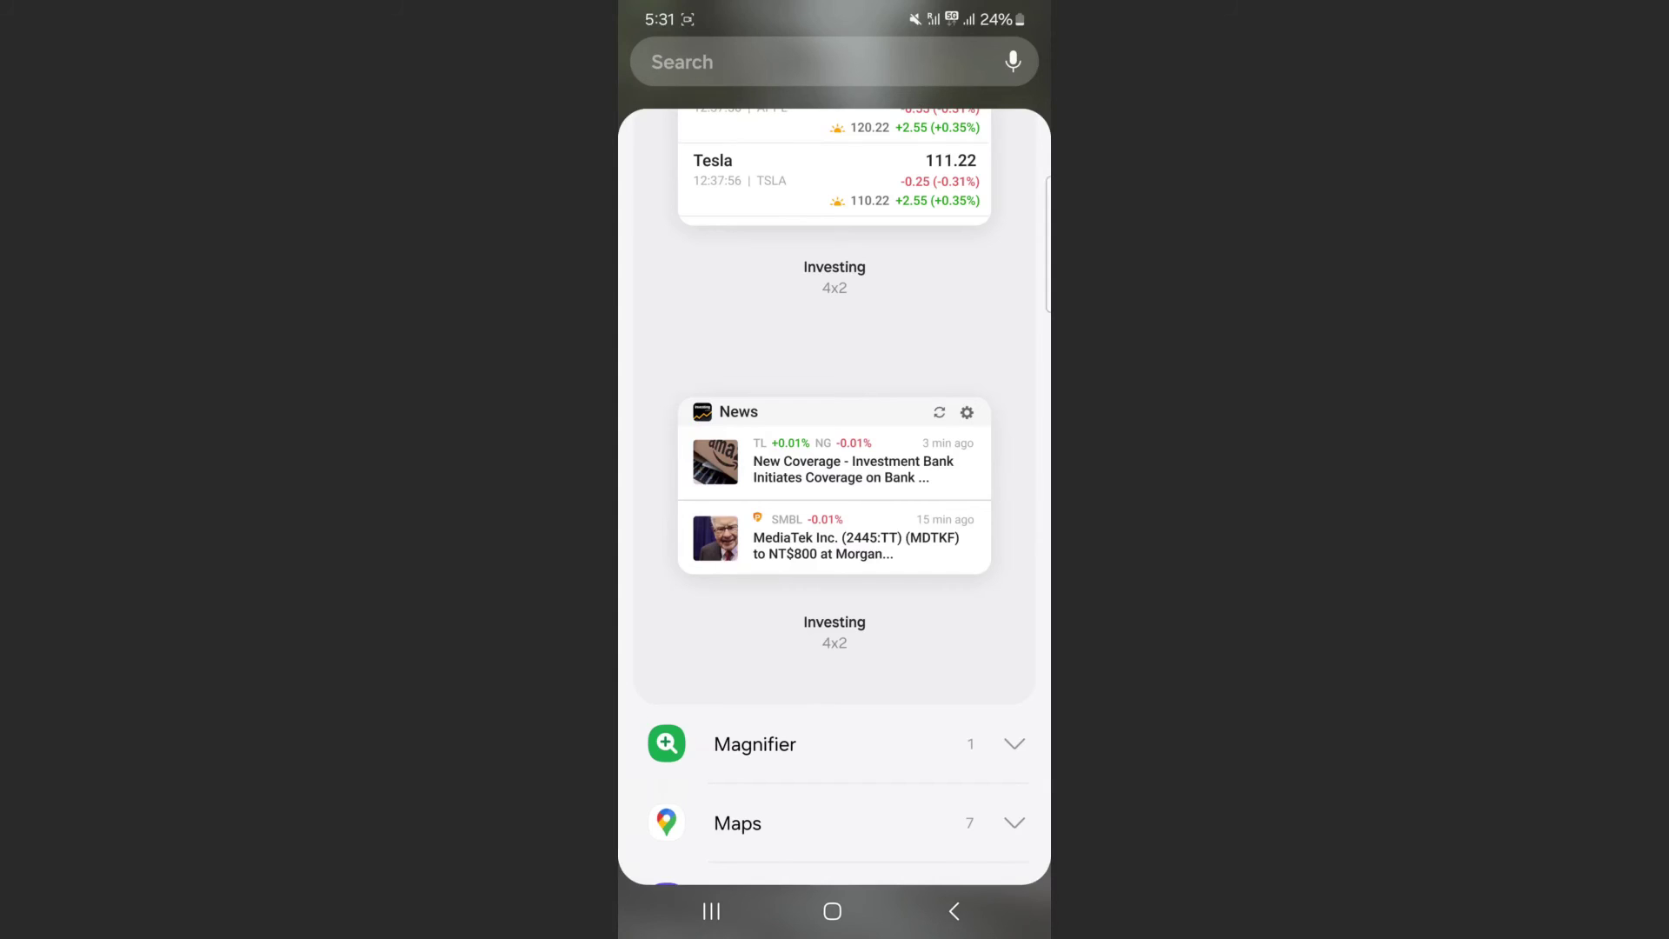
scroll(834, 523, "up", 3)
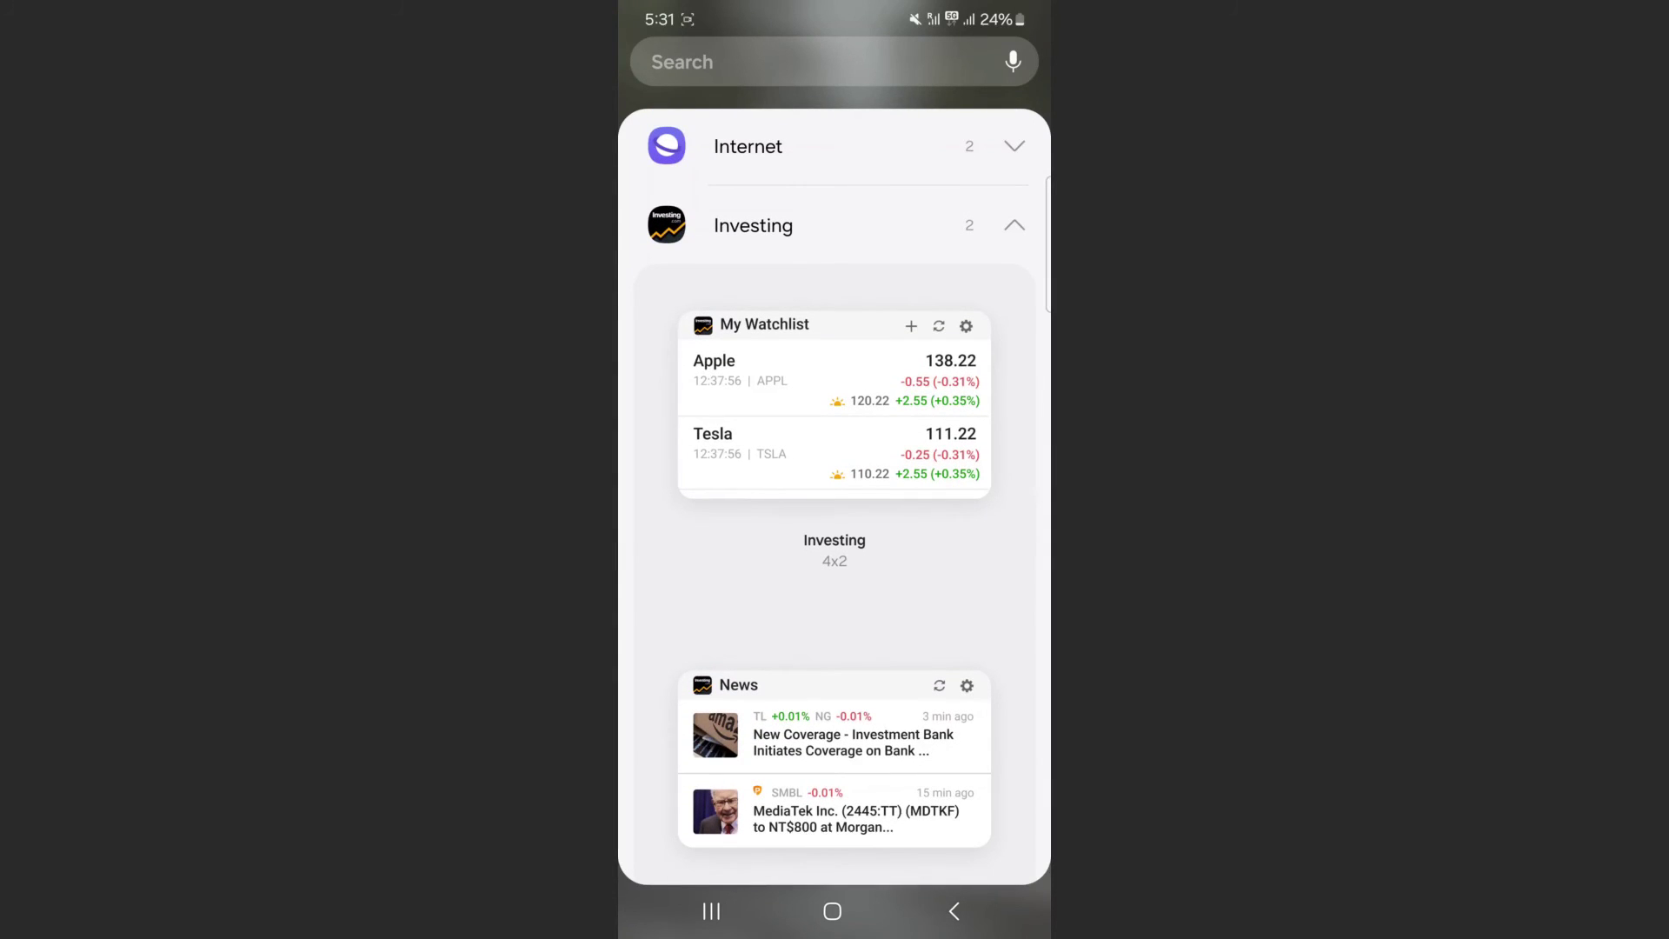
left_click(834, 445)
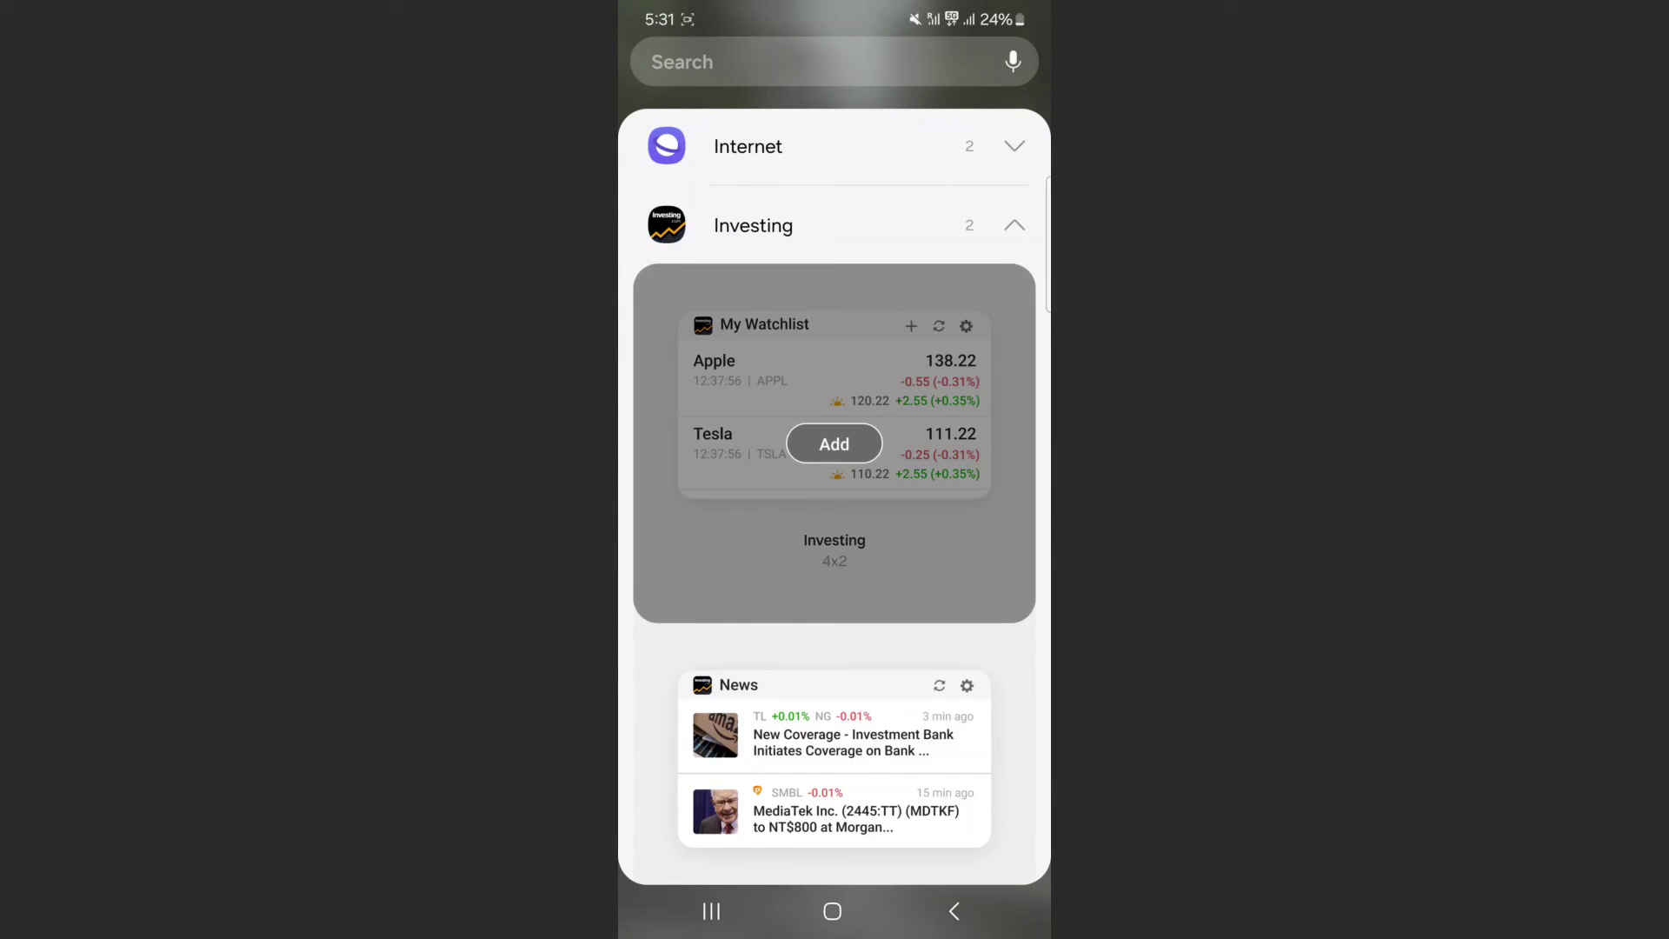
Add the My Watchlist widget, save its settings, and drag it to the top of the home screen.
left_click(834, 444)
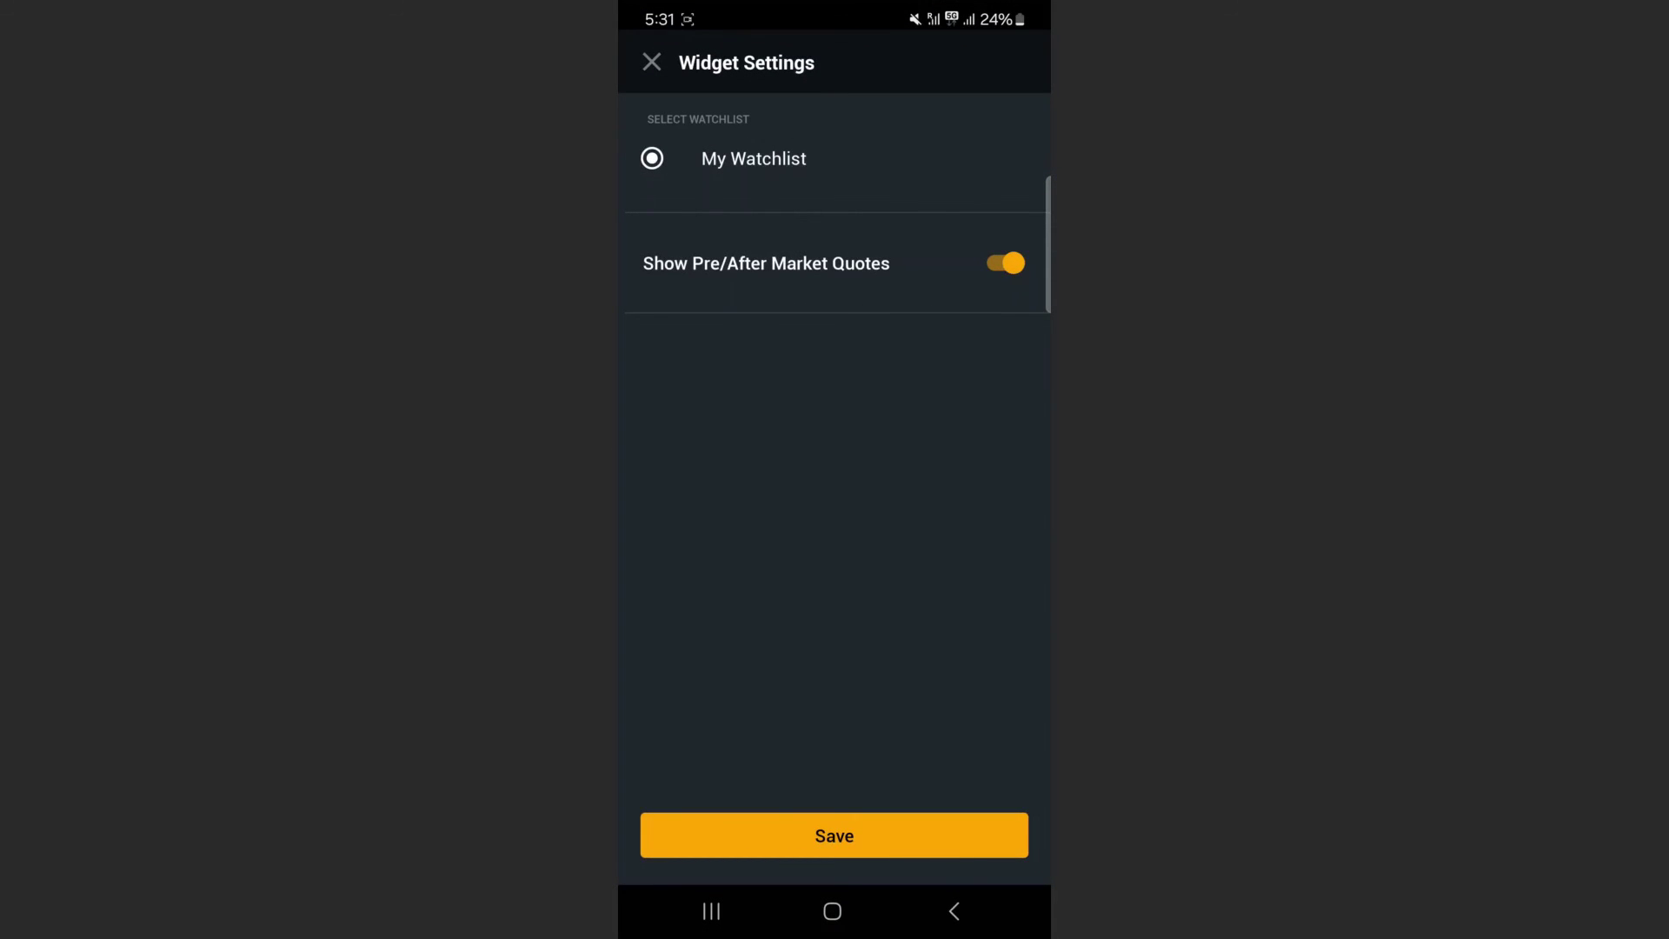
left_click(879, 836)
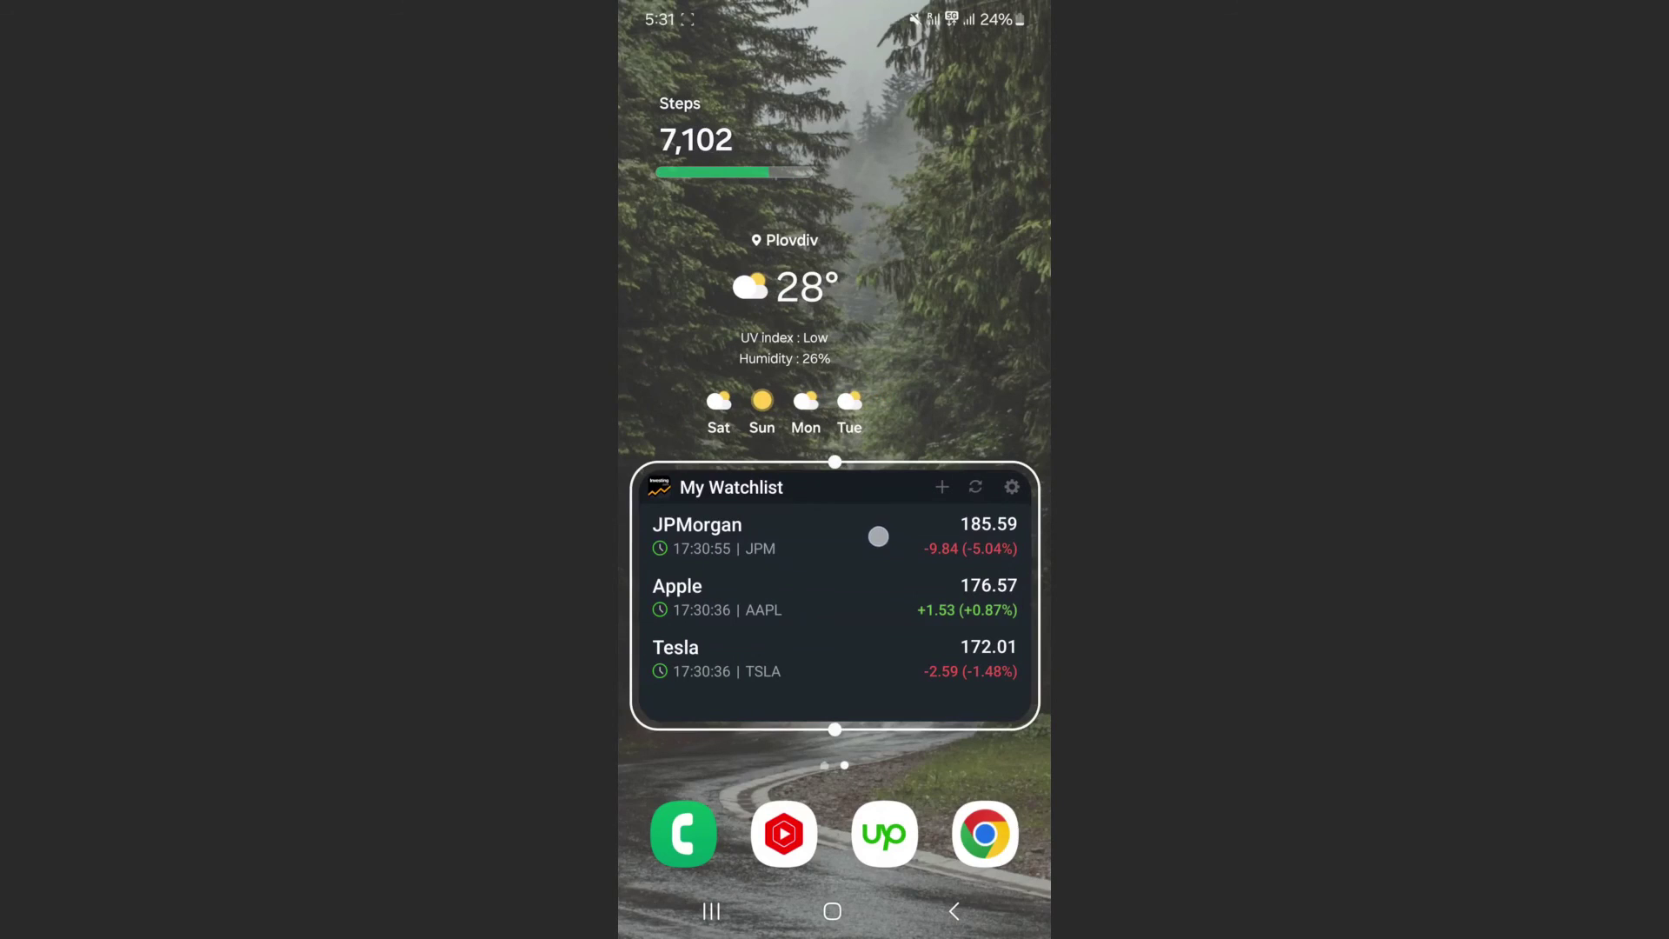
mouse_move(888, 547)
left_mouse_down()
mouse_move(679, 408)
mouse_move(887, 143)
left_mouse_up()
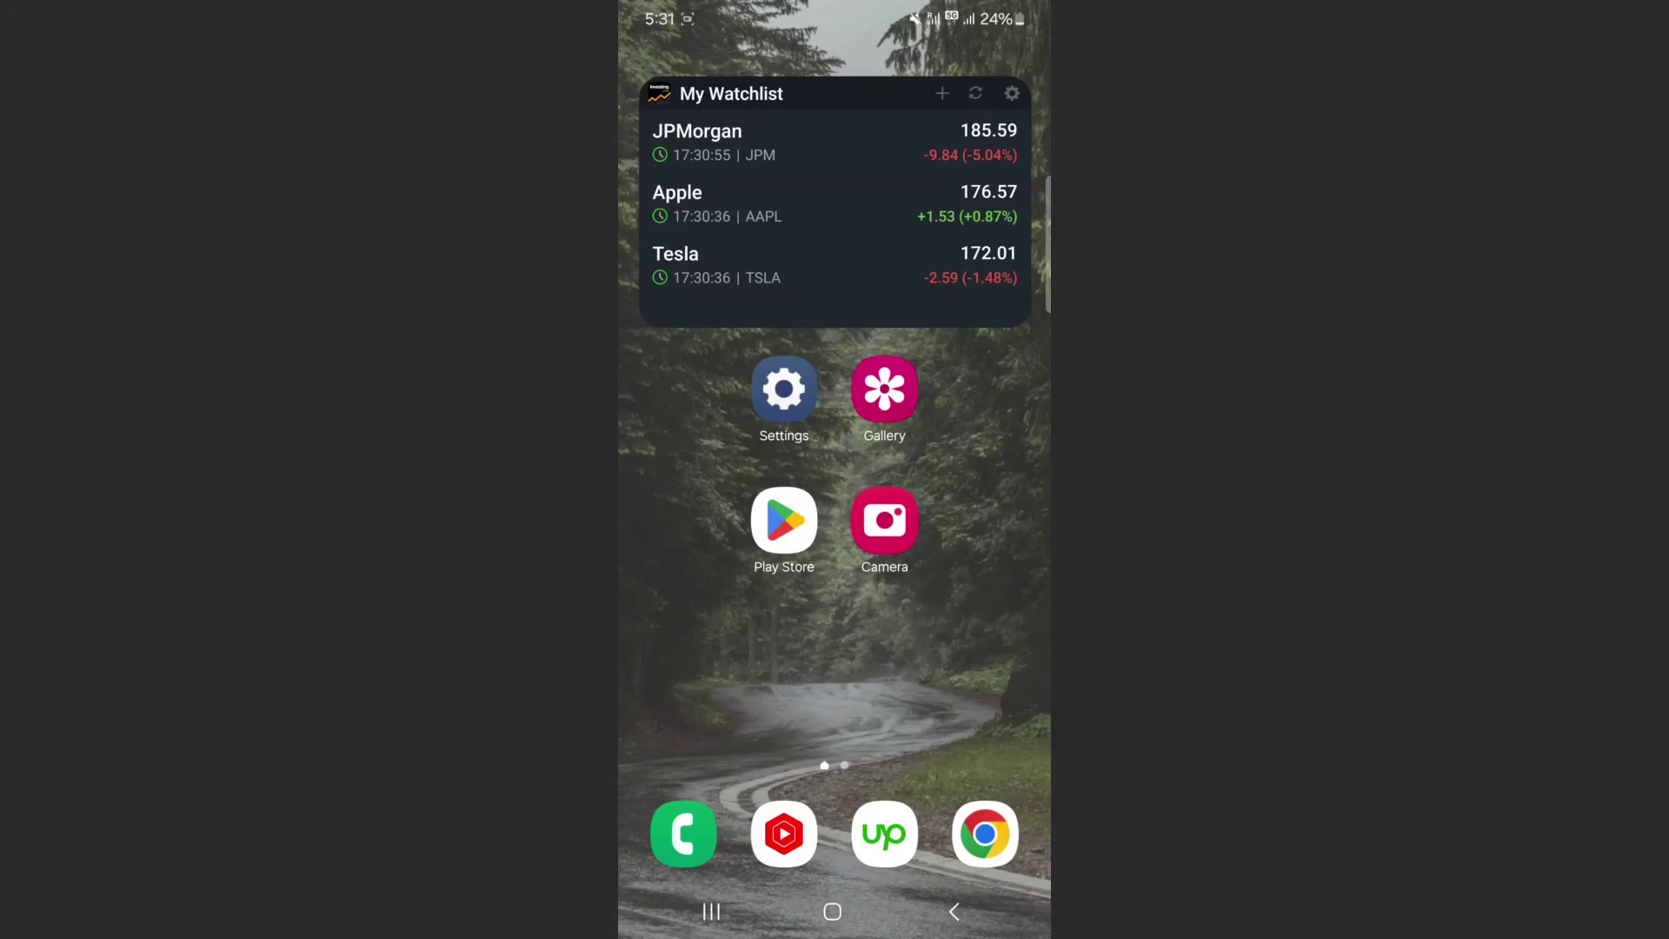
left_click(931, 87)
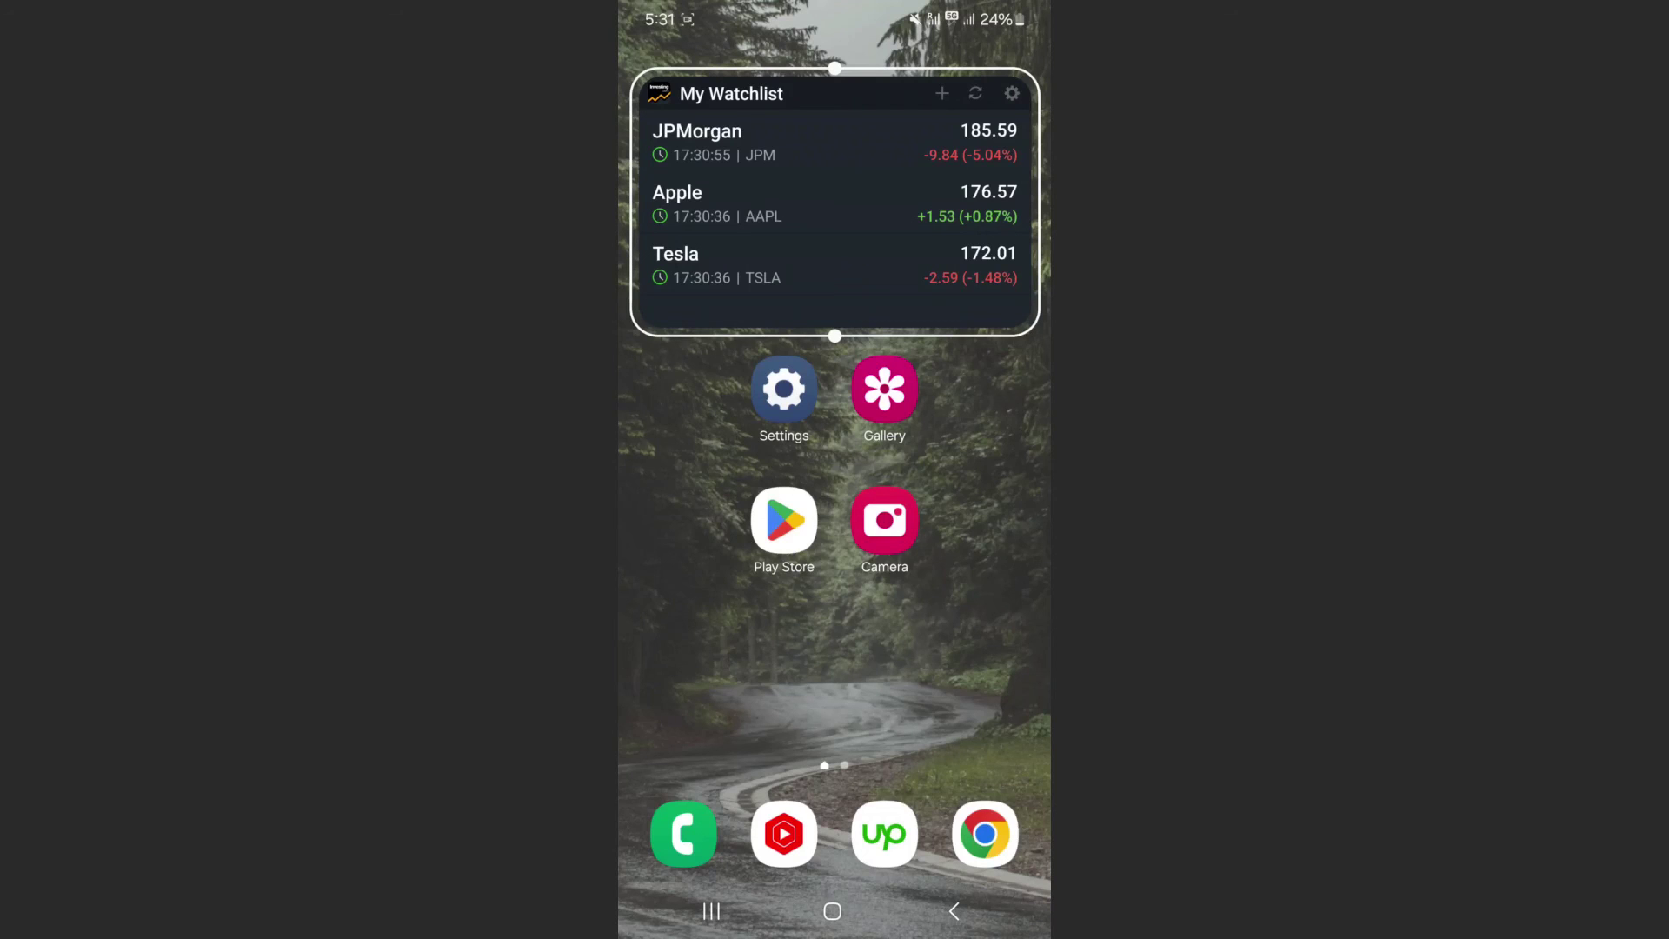